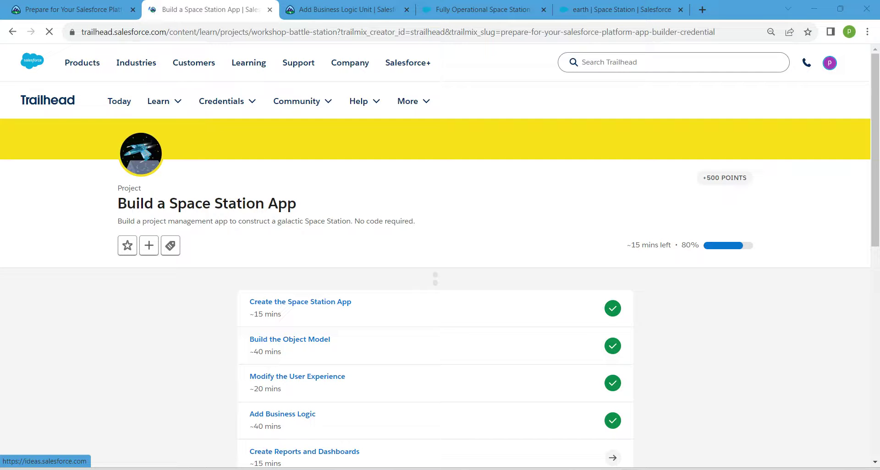
- Open the project's Create Reports and Dashboards unit in the browser tab holding the Add Business Logic unit
scroll(440, 262, down, 2)
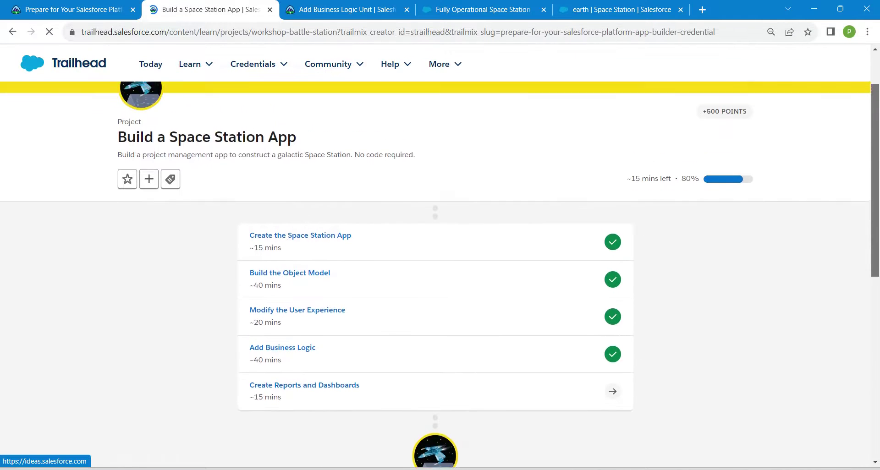
drag(876, 174, 876, 150)
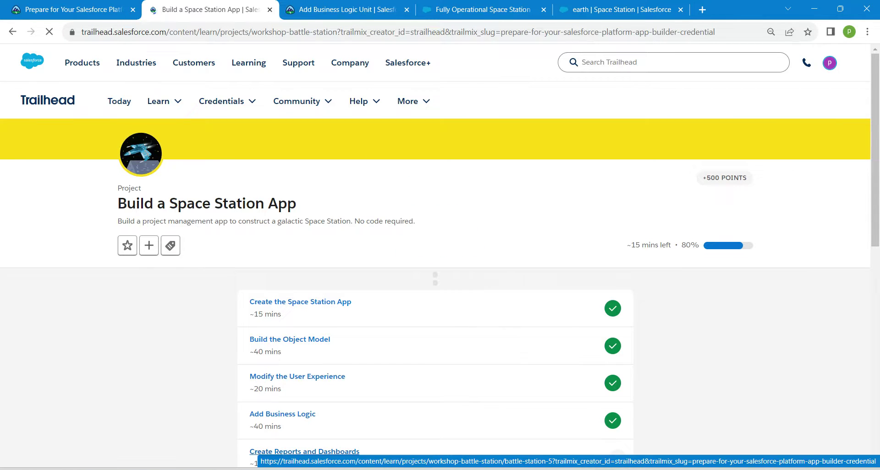
drag(304, 452, 343, 10)
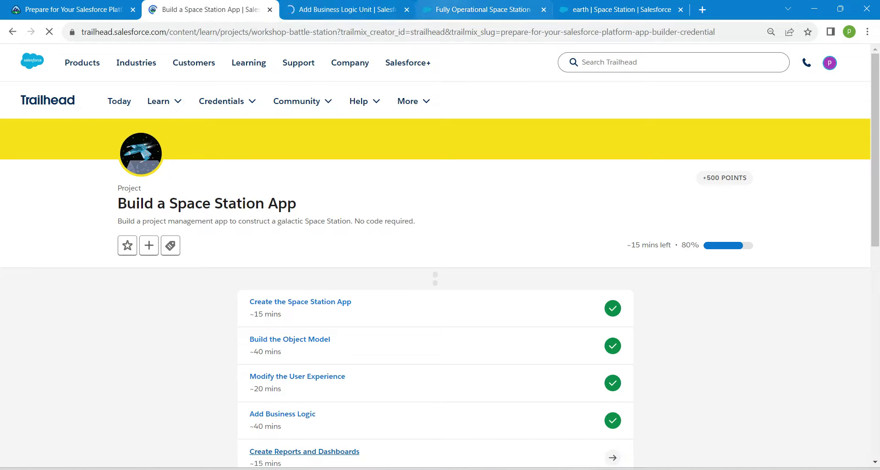
- Switch to the Salesforce org's earth record page, search the apps for "space" and open the Space Station Construction app
click(468, 9)
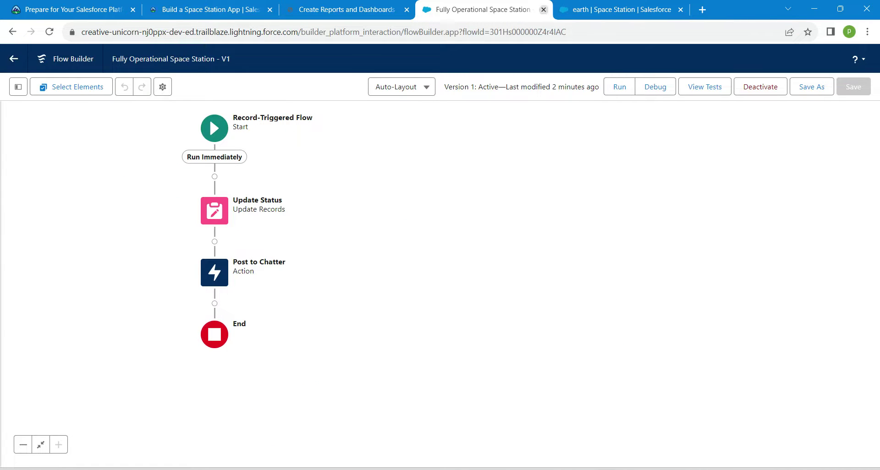
key(ctrl+5)
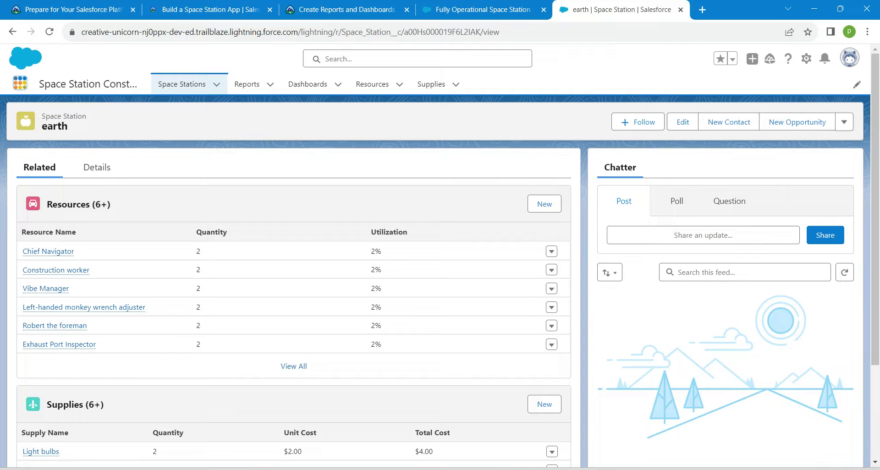
click(20, 83)
text(space)
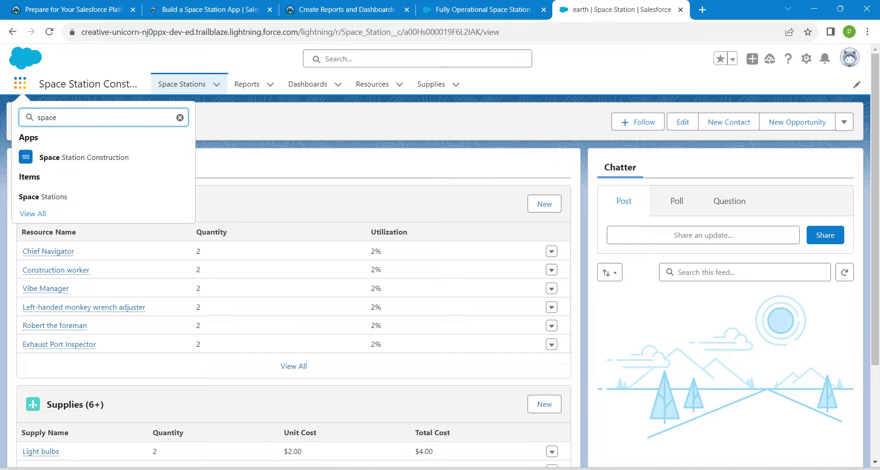
click(84, 158)
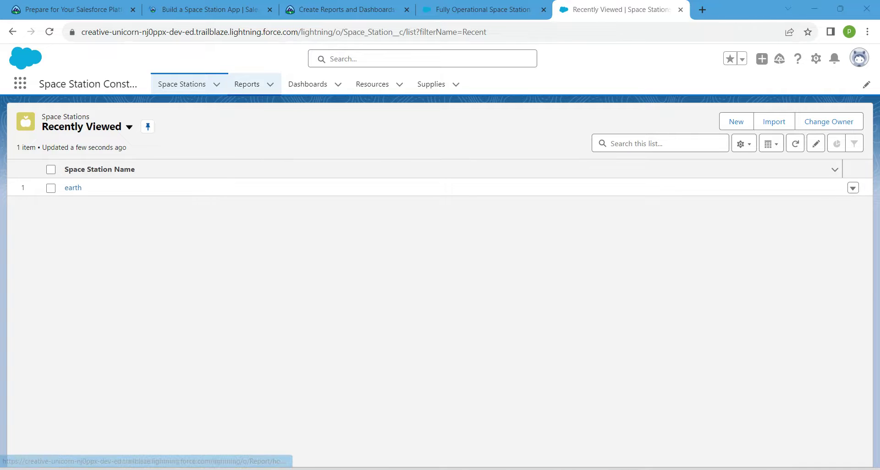
- Start a new report based on the Space Stations with Supplies report type
click(246, 84)
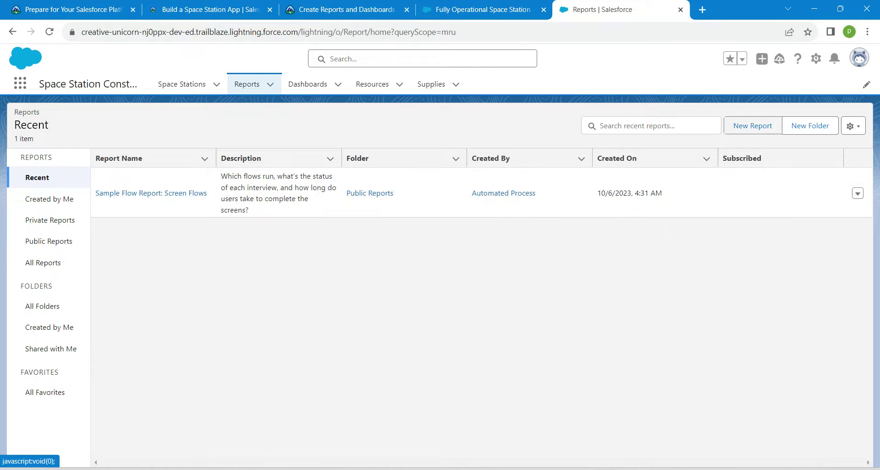
click(753, 126)
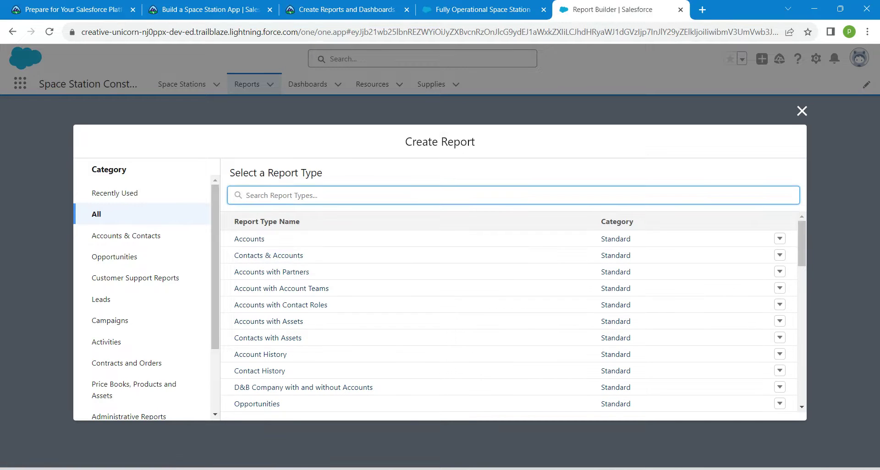
text(space)
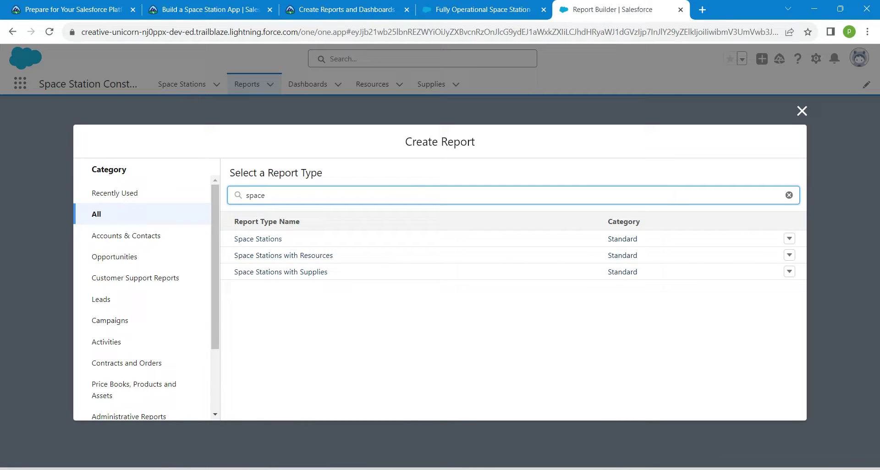
click(281, 272)
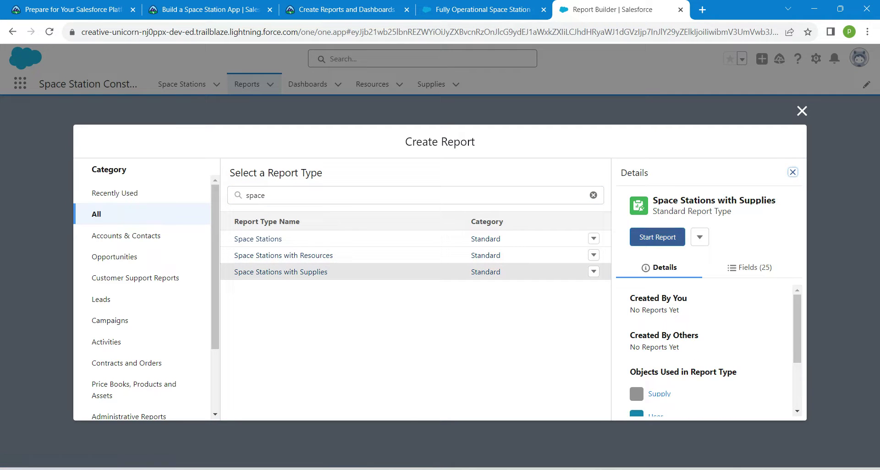
click(657, 237)
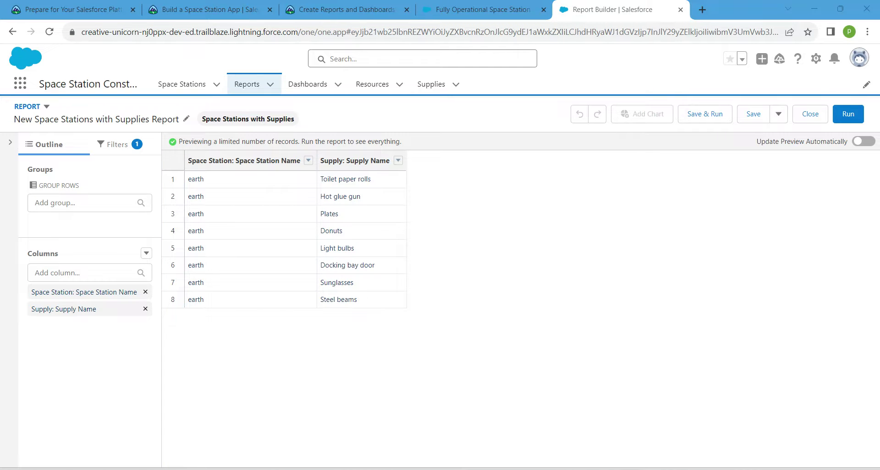
- Add the Quantity, Unit Cost and Total Cost columns to the report
click(83, 273)
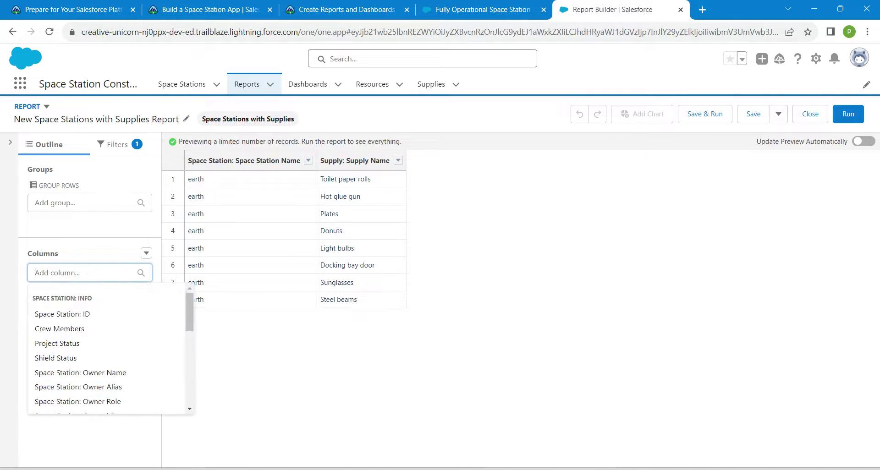
text(qua)
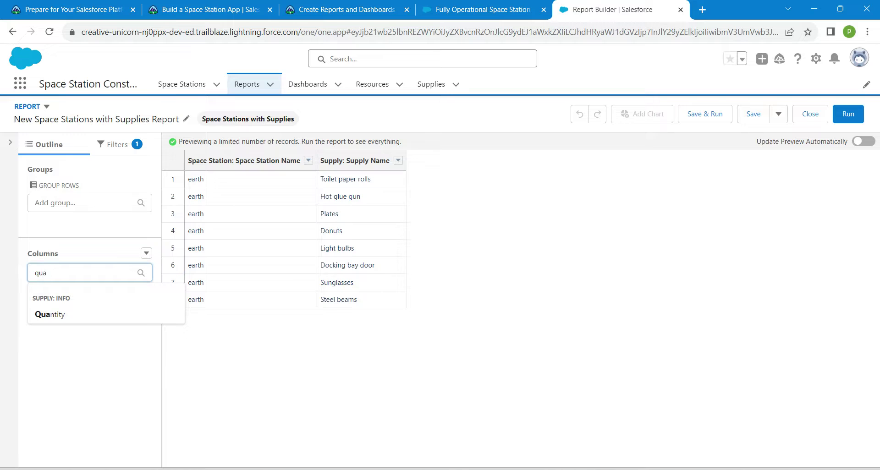
click(50, 315)
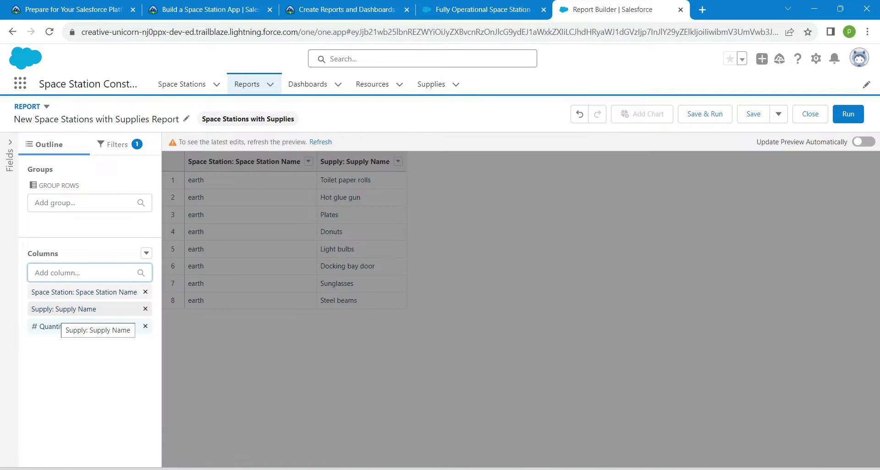
text(unit)
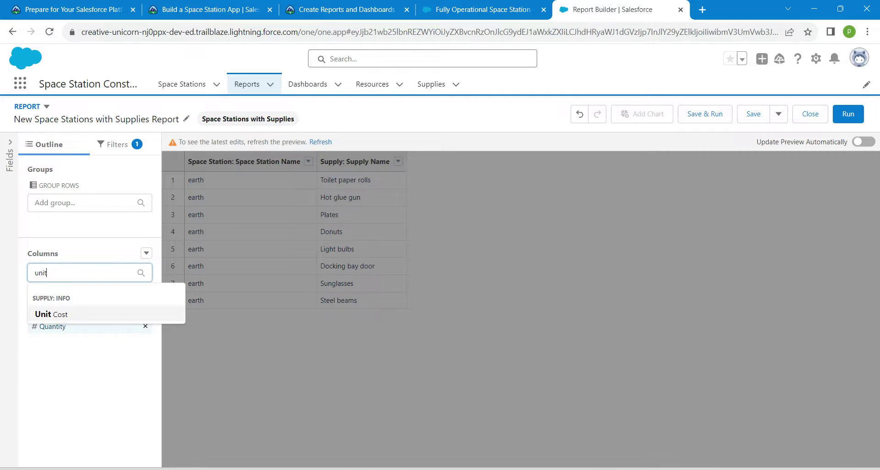
click(52, 315)
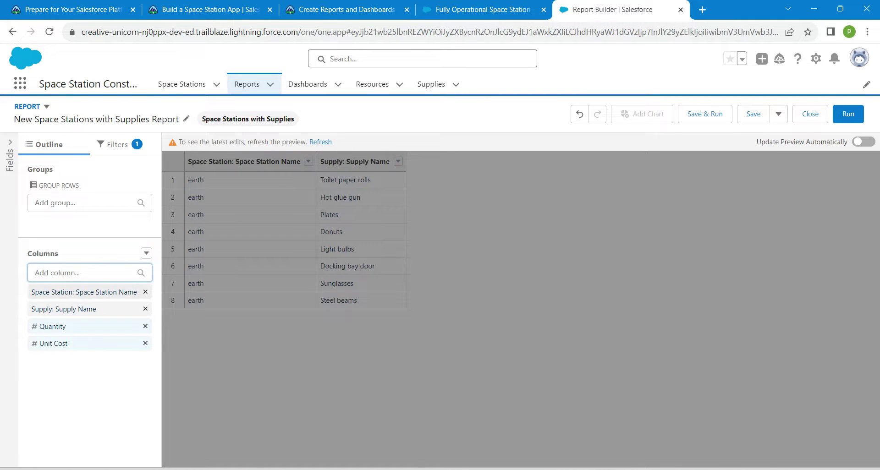
text(tot)
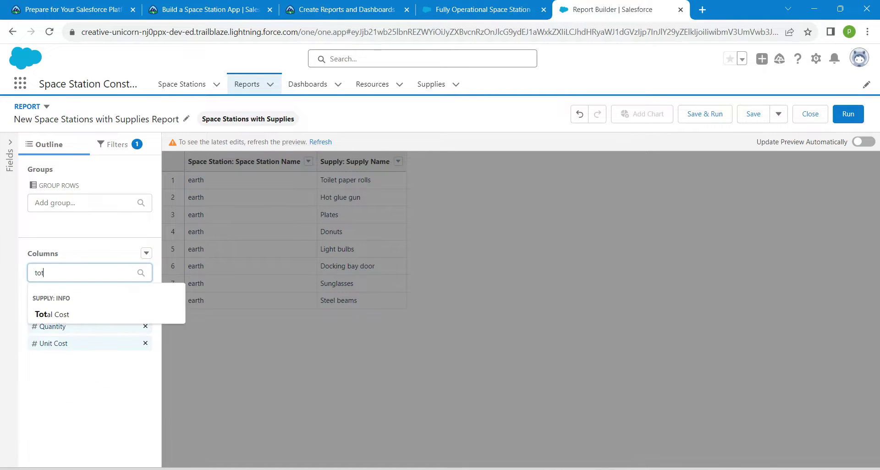
key(Return)
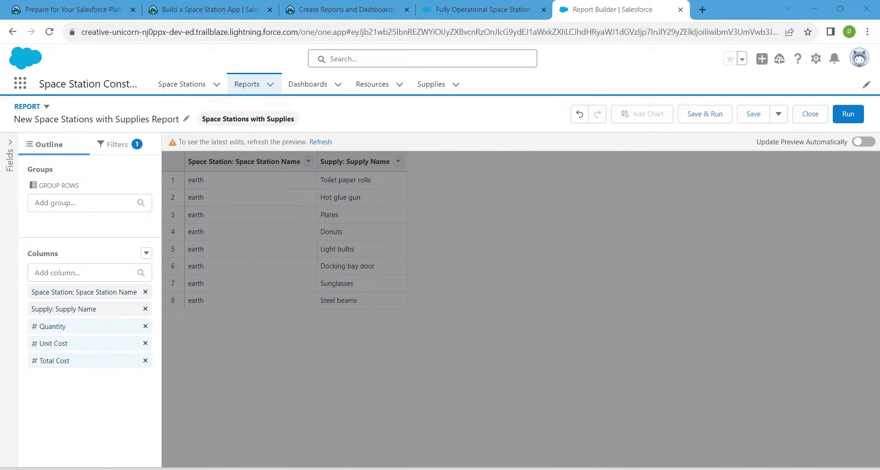
- Group the report rows by Space Station: Space Station Name
click(83, 203)
text(space)
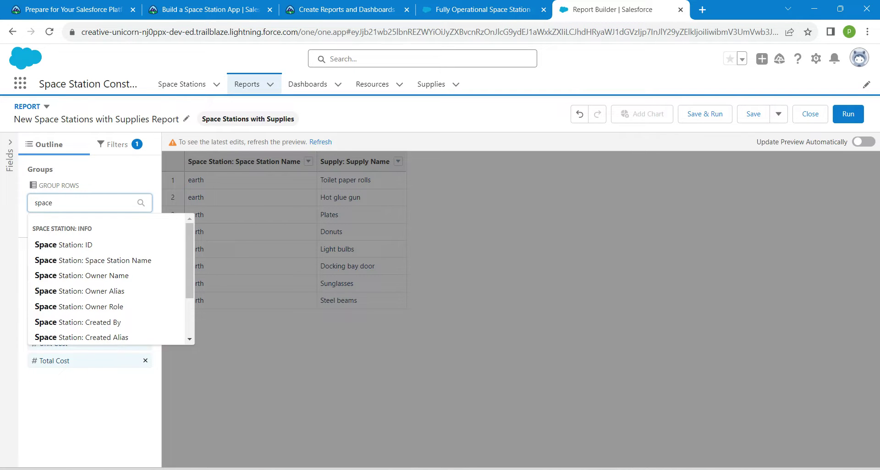
scroll(190, 262, down, 2)
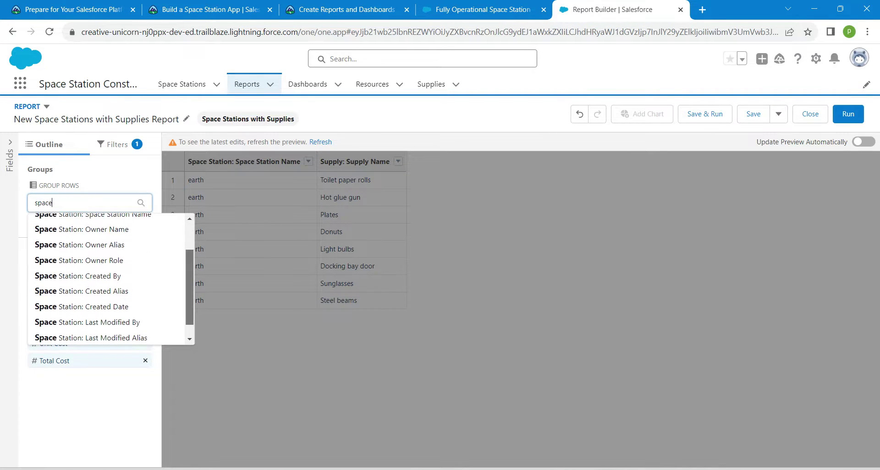
scroll(113, 278, down, 1)
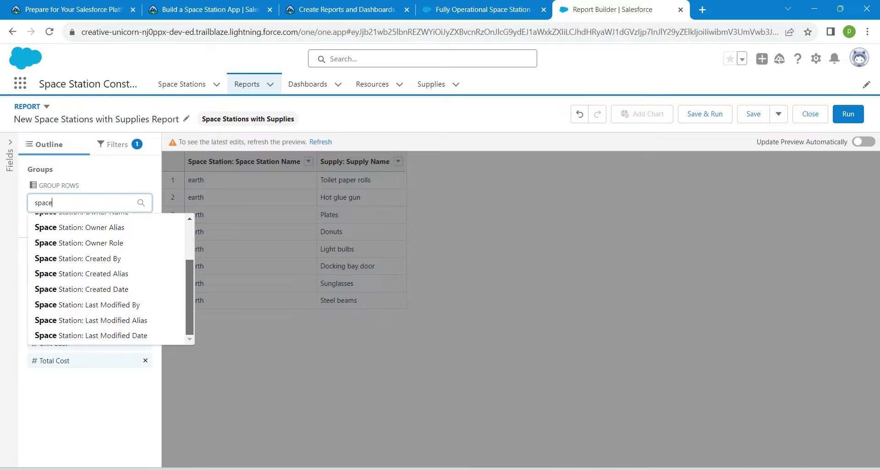
scroll(110, 277, up, 3)
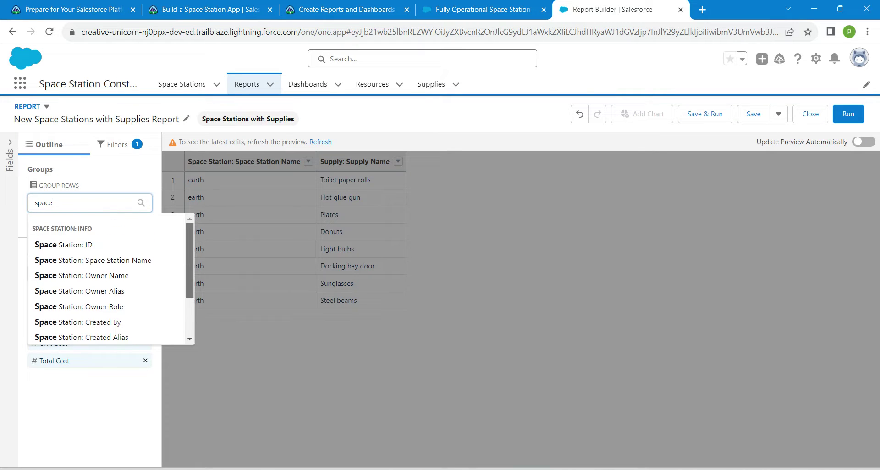
scroll(110, 278, down, 3)
scroll(110, 277, up, 3)
scroll(110, 277, down, 3)
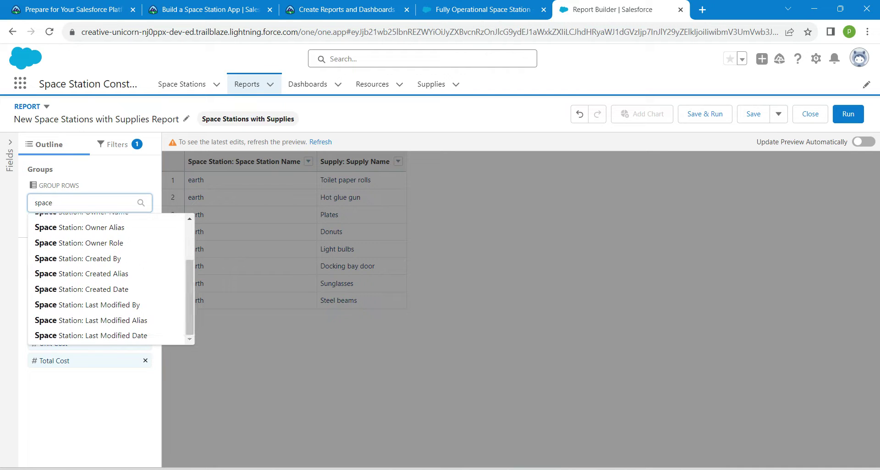
click(631, 469)
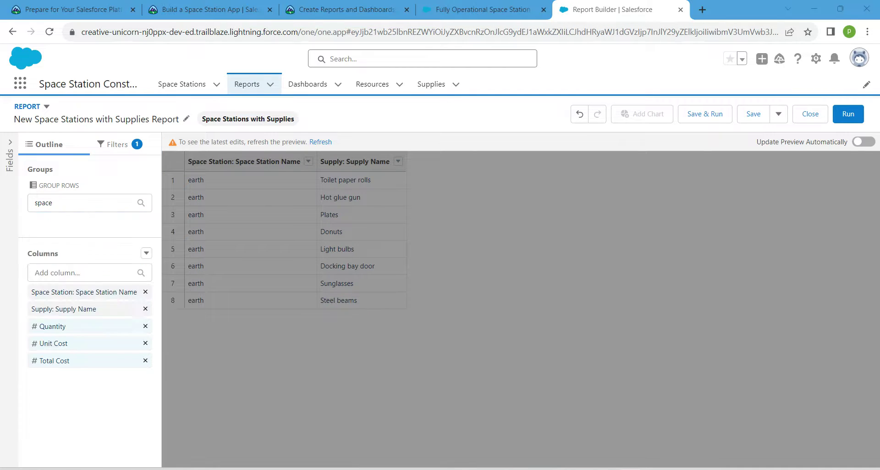
click(87, 204)
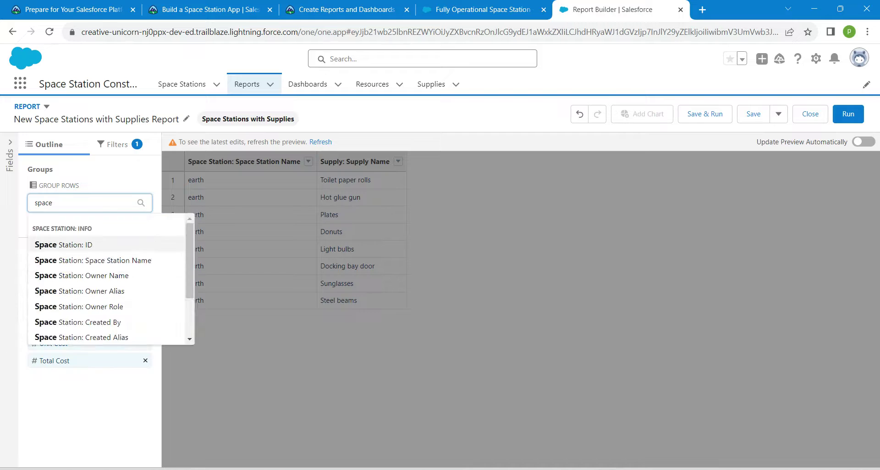
click(100, 260)
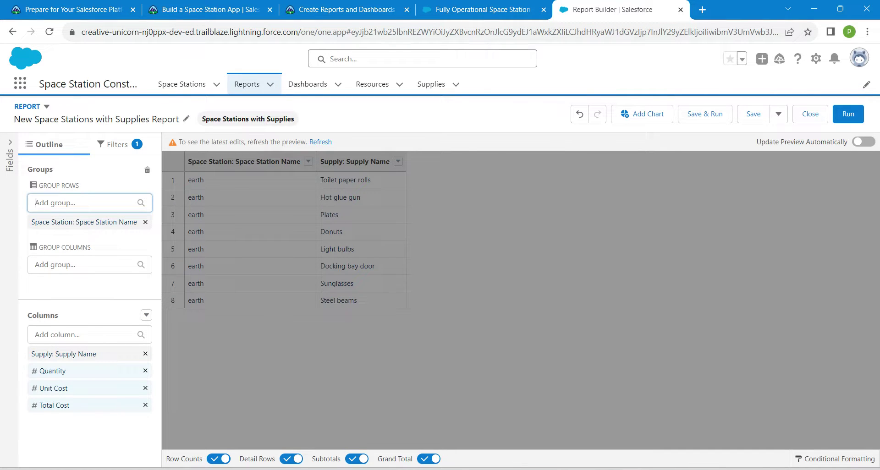
- Enable automatic preview updates and remove the Sum summary from the Unit Cost column
click(864, 142)
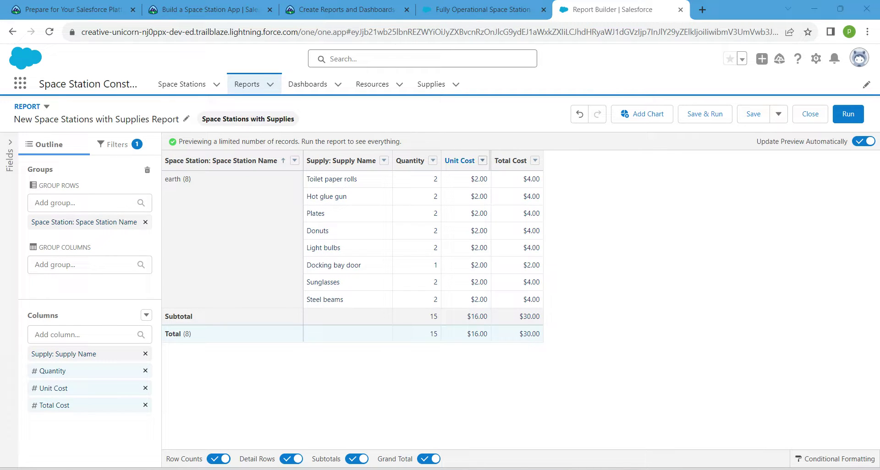
click(483, 160)
mouse_move(516, 255)
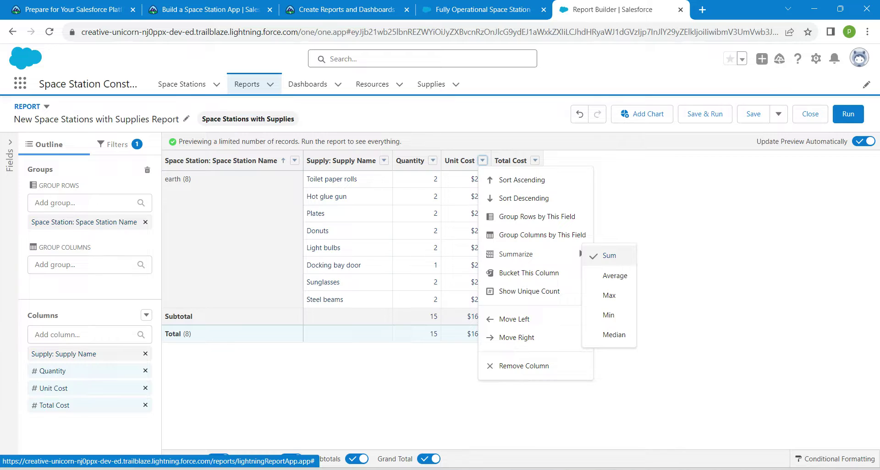
click(610, 256)
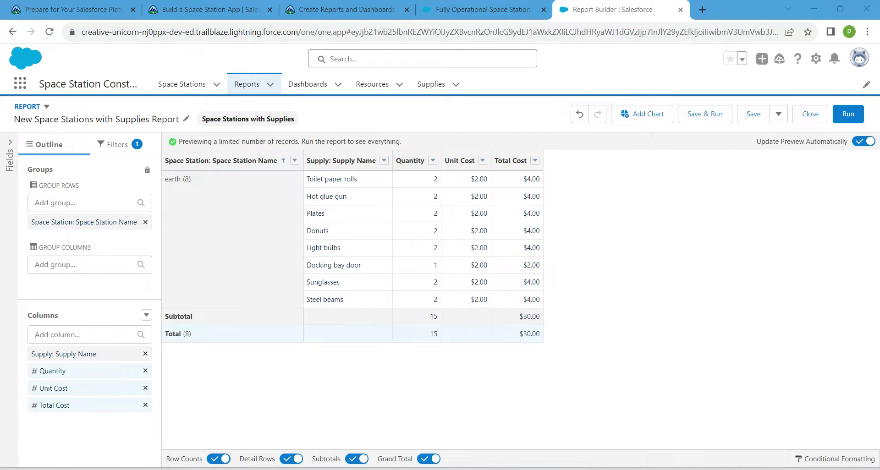
- Start saving and running the Space Stations with Supplies report
click(705, 114)
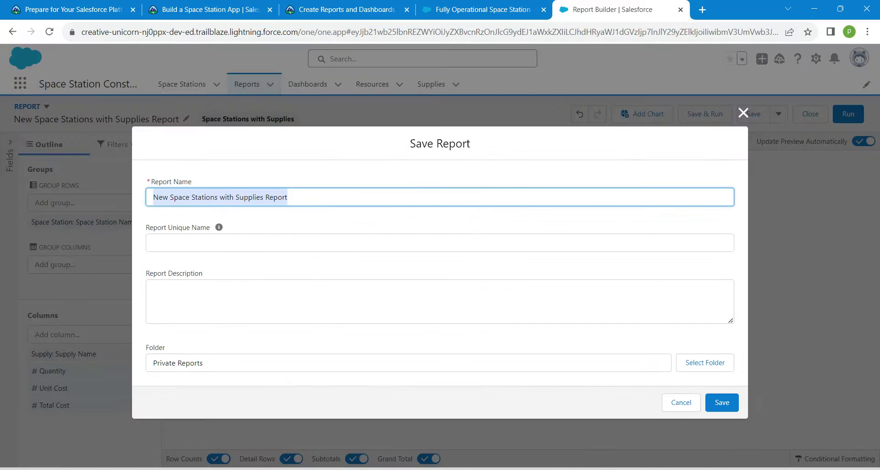
click(705, 363)
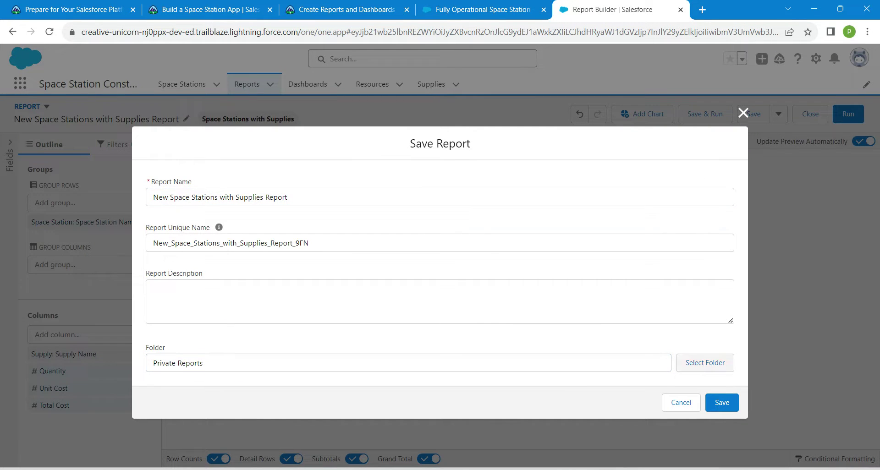
click(705, 363)
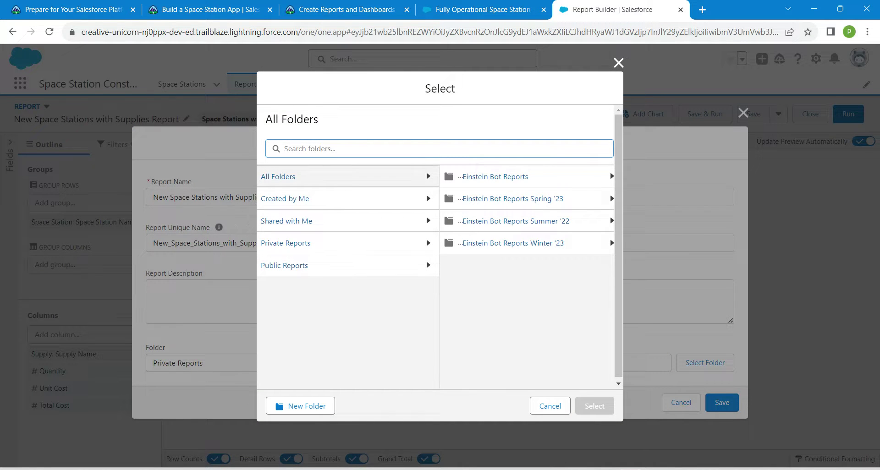
click(279, 177)
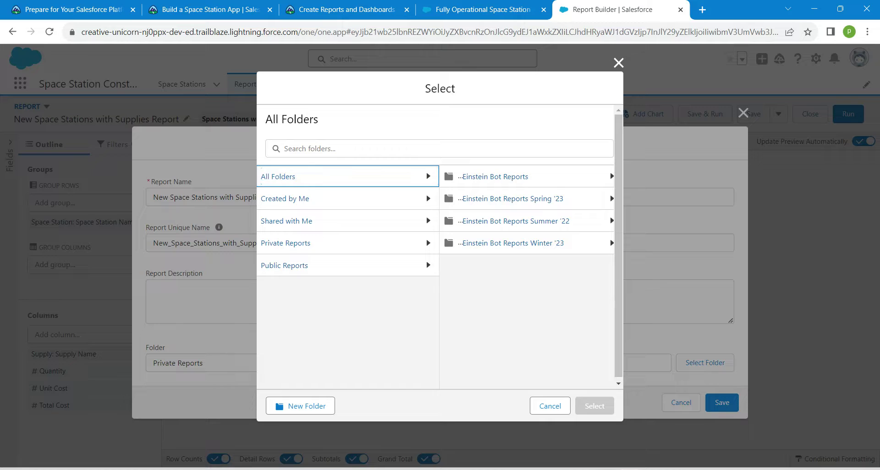
click(321, 149)
text(su)
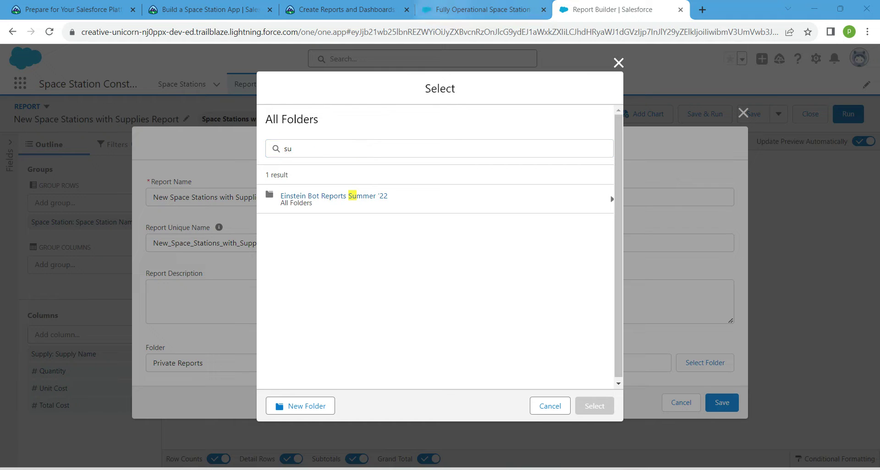
- Get the report name Supplies from the Trailhead instructions and dismiss the report's folder selection
click(341, 9)
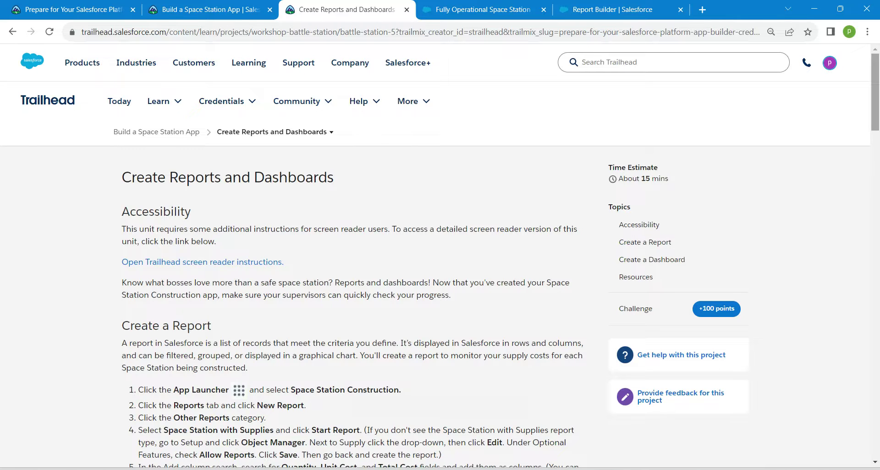
scroll(440, 275, down, 10)
scroll(440, 289, down, 8)
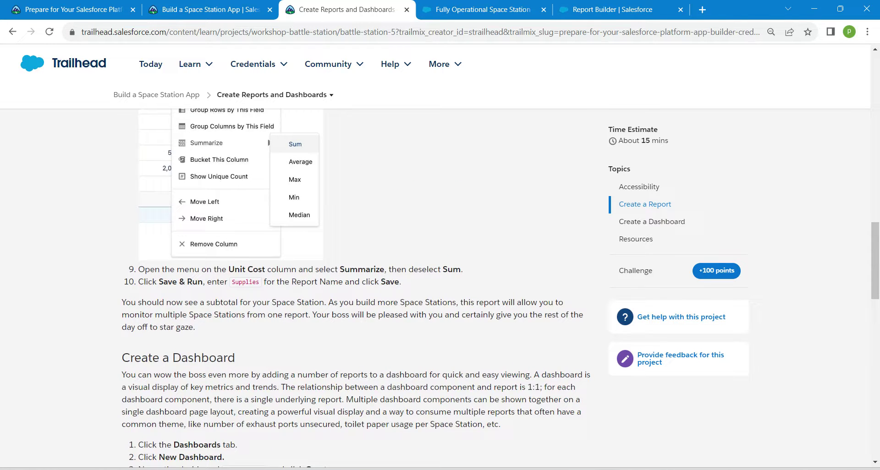
drag(232, 282, 258, 282)
key(ctrl+Tab)
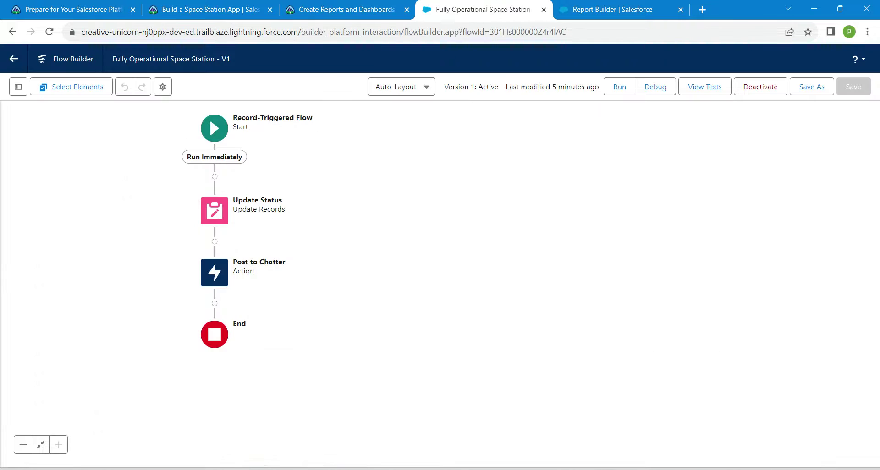
key(ctrl+Tab)
text(su)
click(618, 62)
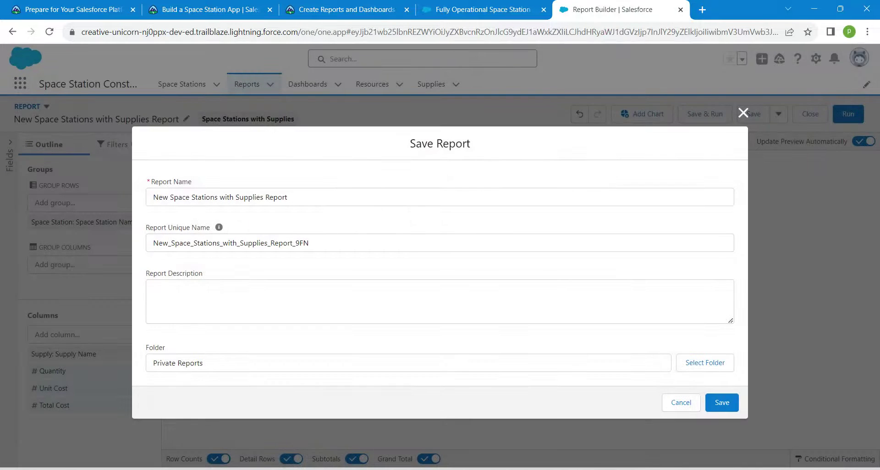
- Save the report in Private Reports under the name Supplies with a regenerated unique name
drag(295, 198, 152, 198)
text(Supplies)
key(Tab)
key(BackSpace)
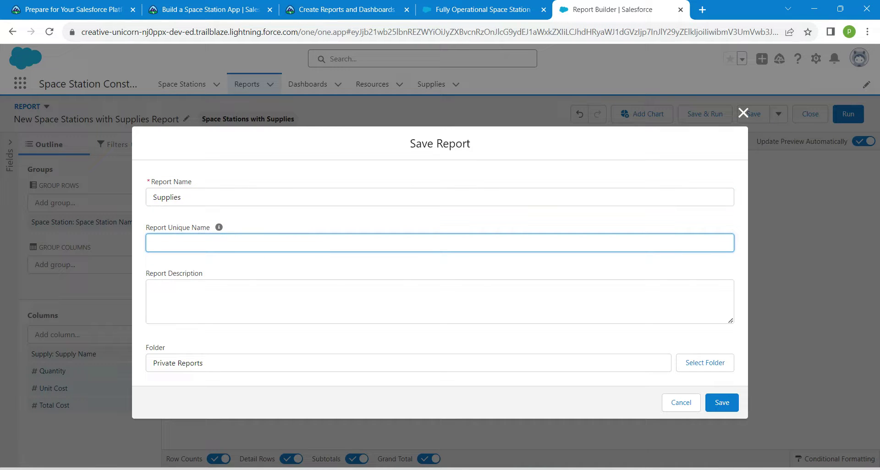
key(Tab)
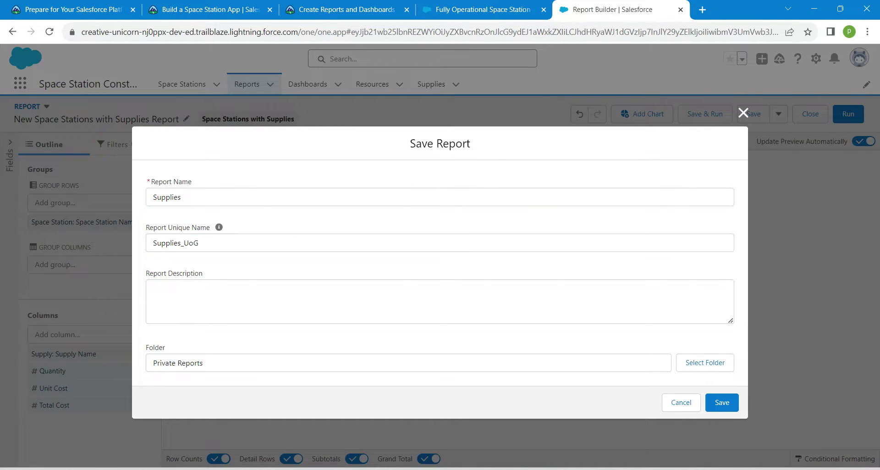
click(722, 403)
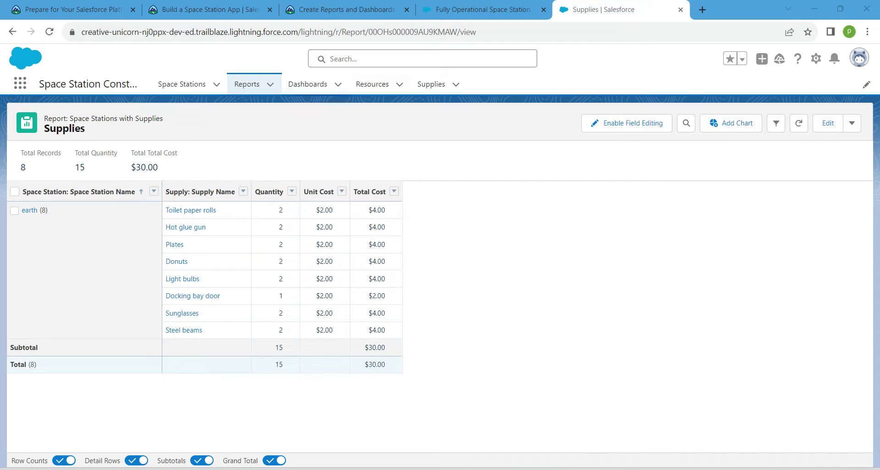
- Start a new dashboard and copy its name, Construction, from the Trailhead instructions
click(308, 84)
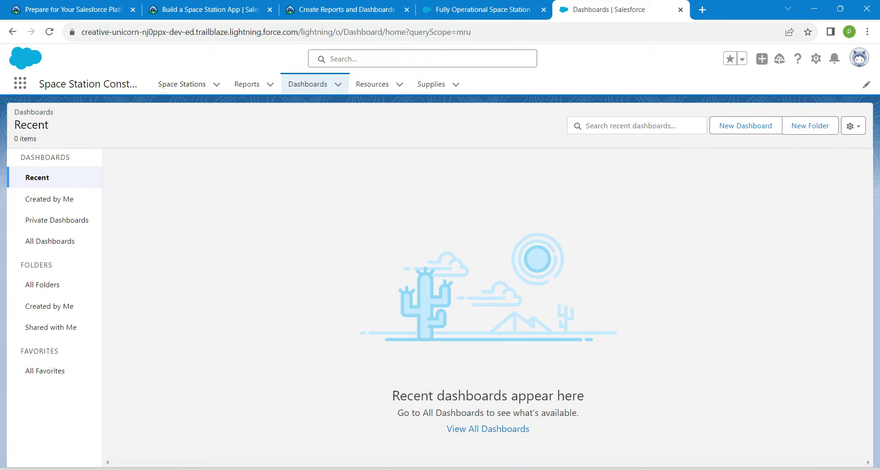
click(746, 126)
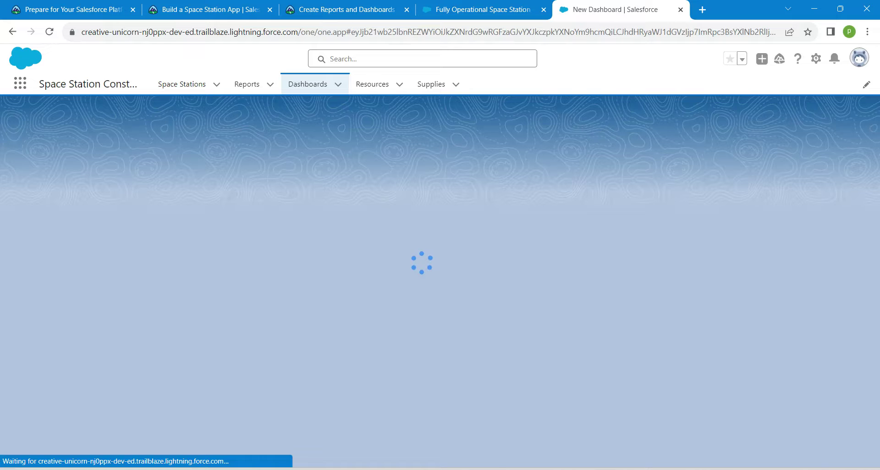
click(347, 10)
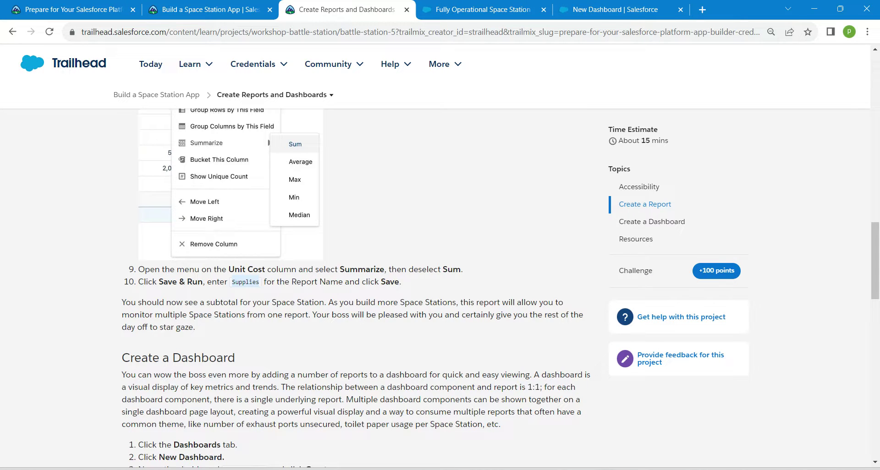
scroll(500, 289, down, 4)
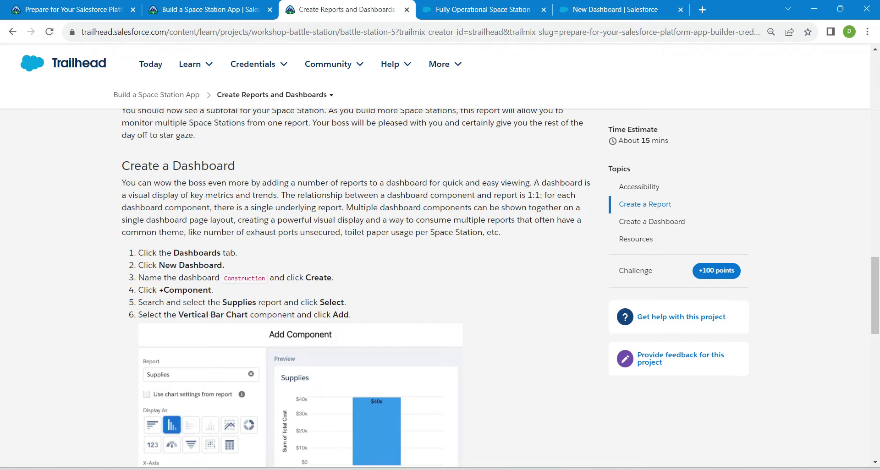
drag(224, 278, 266, 278)
key(ctrl+c)
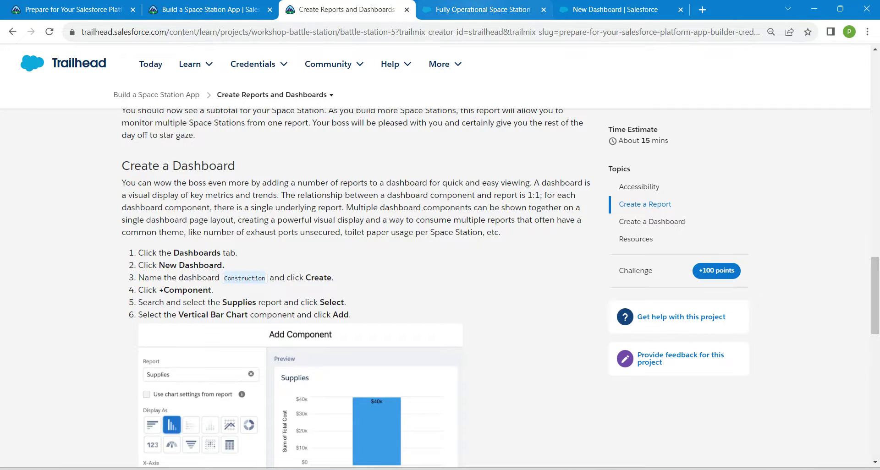
- Create the dashboard in Private Dashboards with the name Construction, leaving the description empty
click(482, 9)
click(615, 10)
key(ctrl+v)
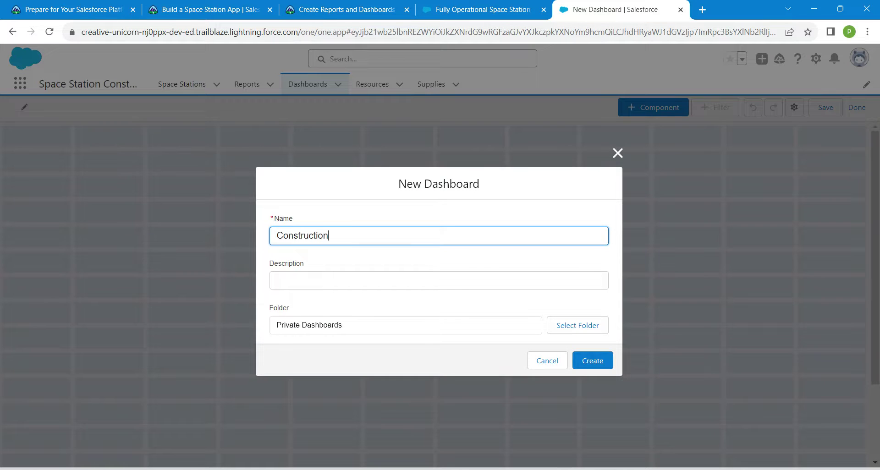
click(277, 281)
key(alt+Tab)
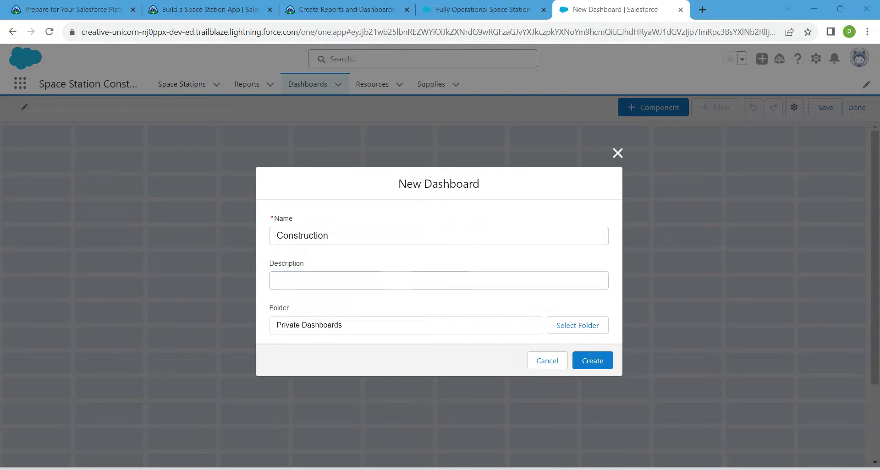
click(593, 361)
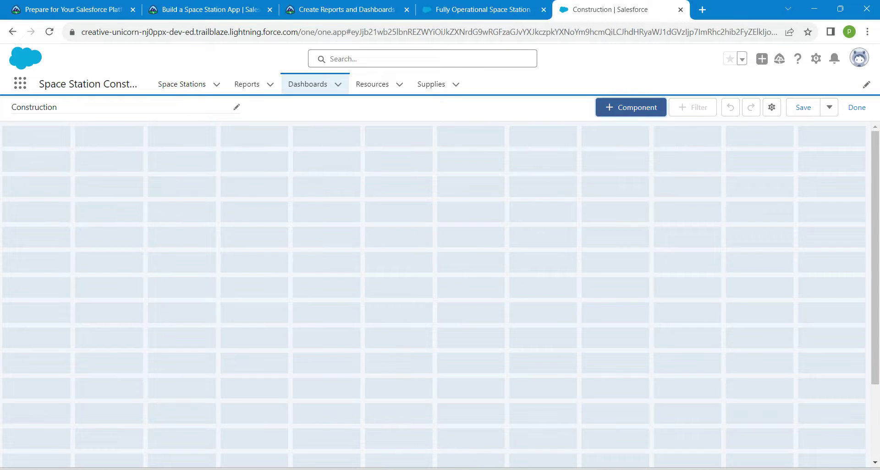
- Add the Supplies report to the dashboard as a vertical bar chart, and save the dashboard to finish editing
click(631, 108)
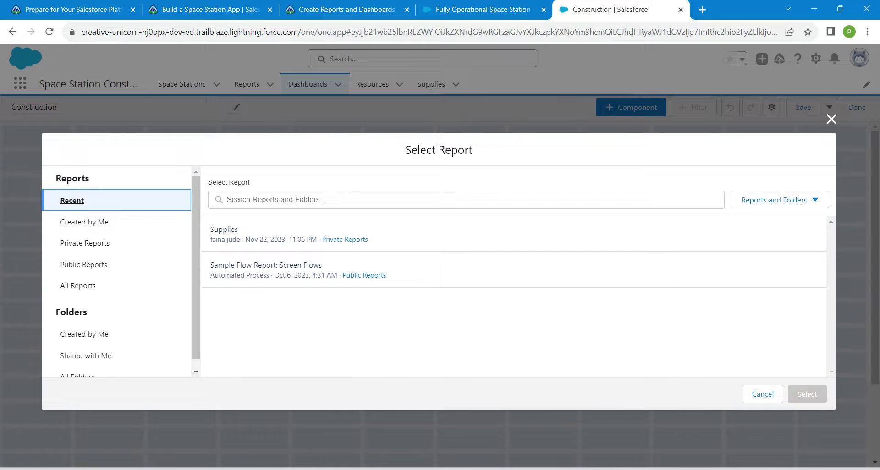
click(466, 200)
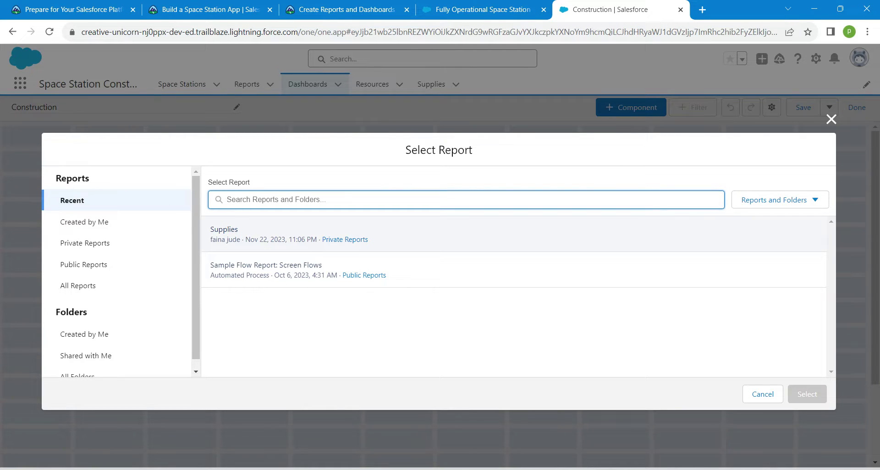
click(513, 234)
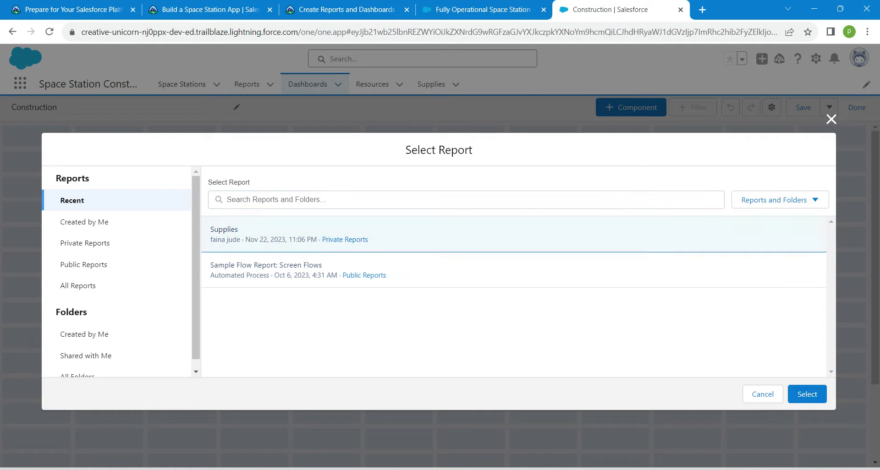
click(808, 395)
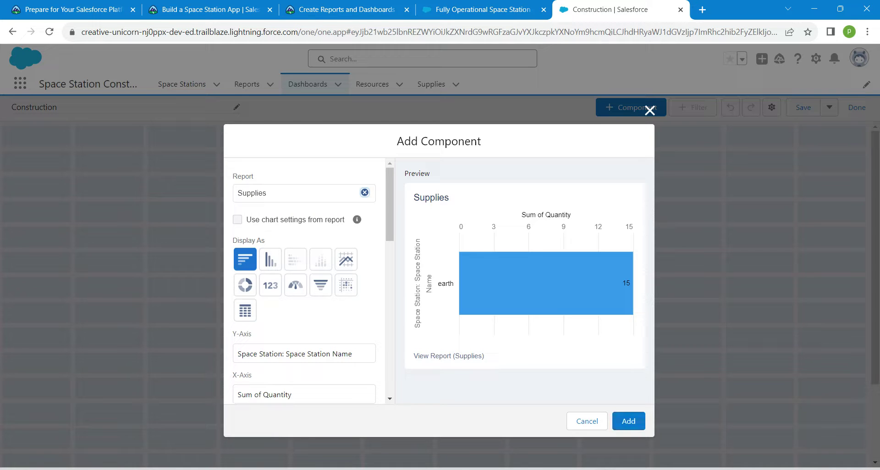
click(270, 260)
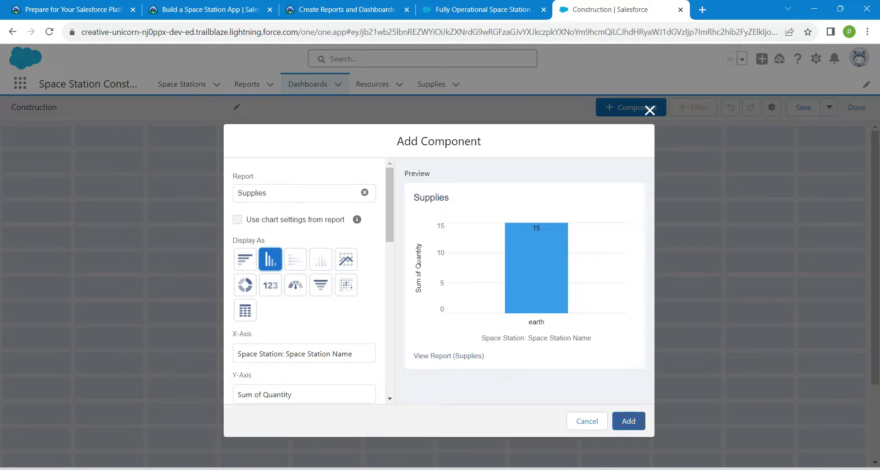
click(629, 421)
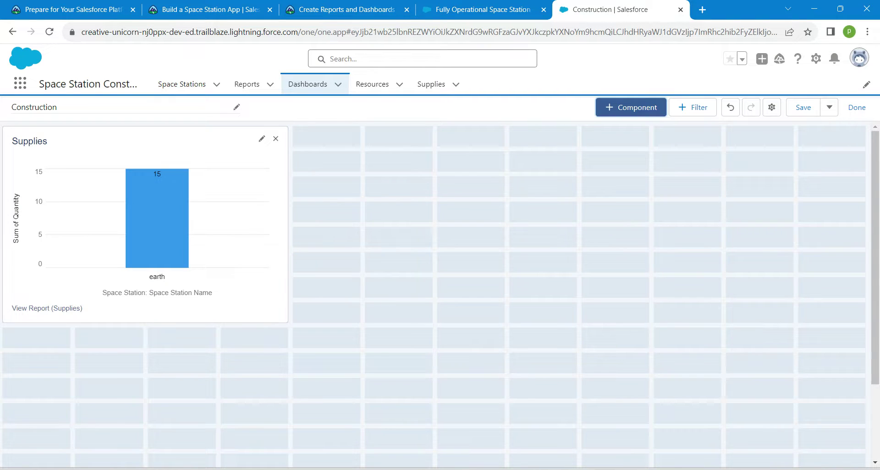
click(804, 107)
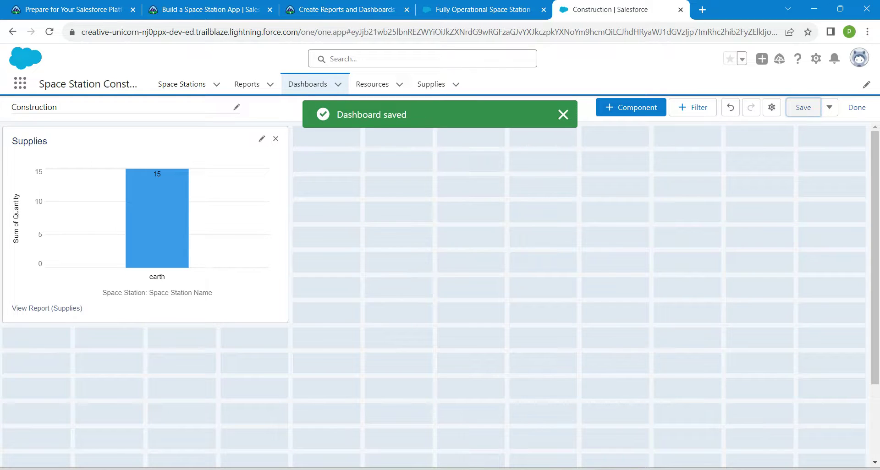
click(856, 108)
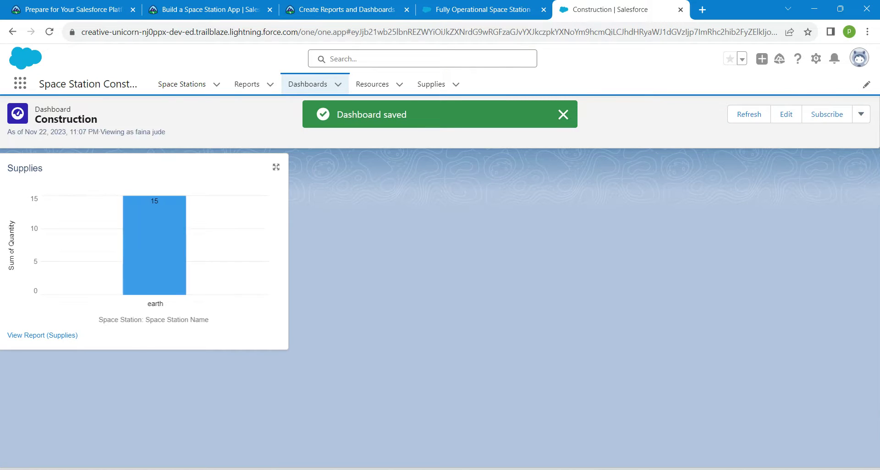
- Submit the Create Reports and Dashboards challenge check in Trailhead and refresh the Build a Space Station App project page
click(344, 9)
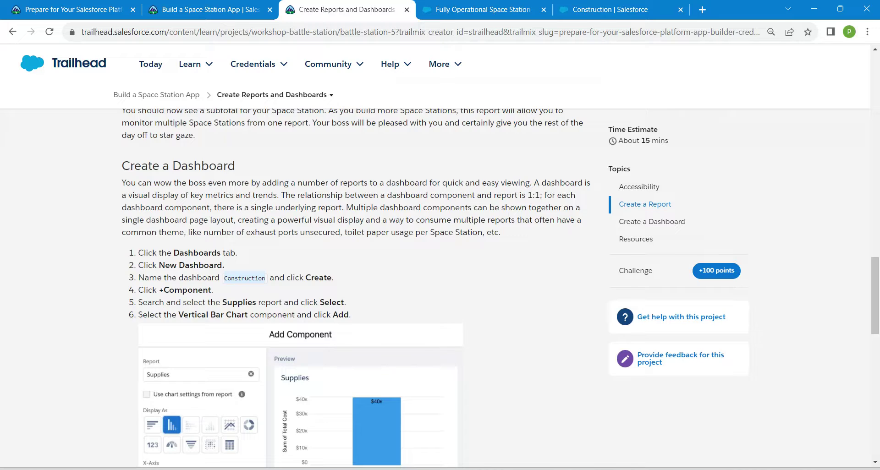
drag(876, 296, 875, 412)
click(201, 205)
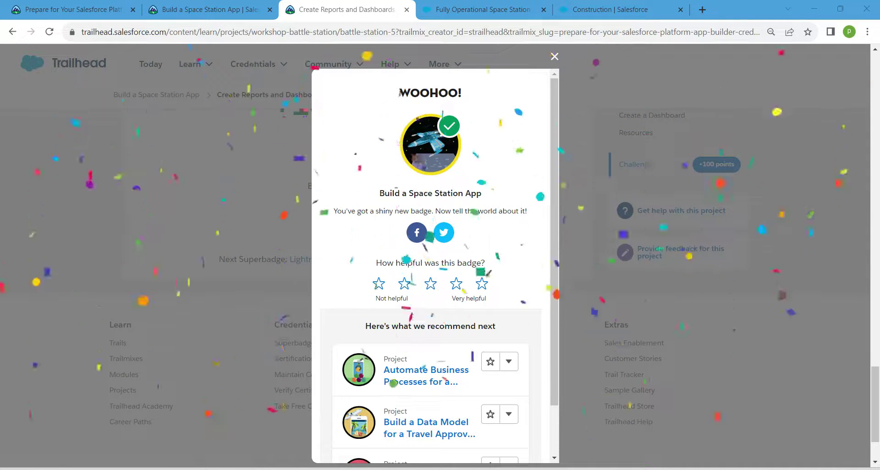
key(ctrl+shift+Tab)
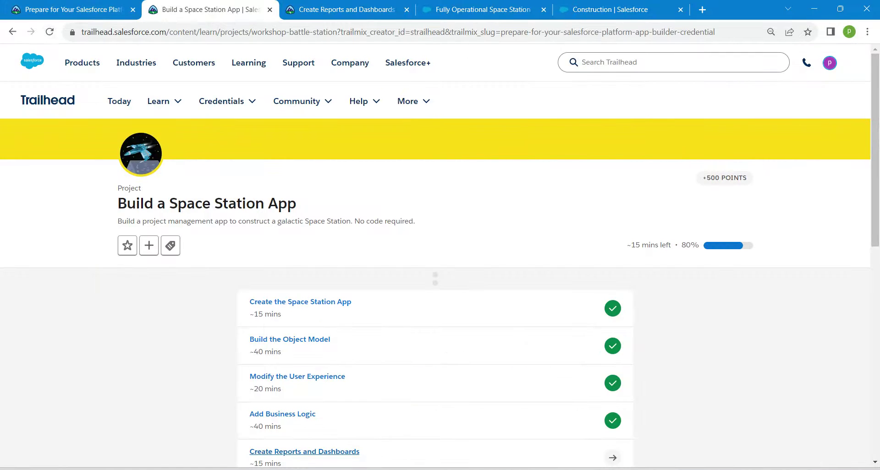
click(50, 32)
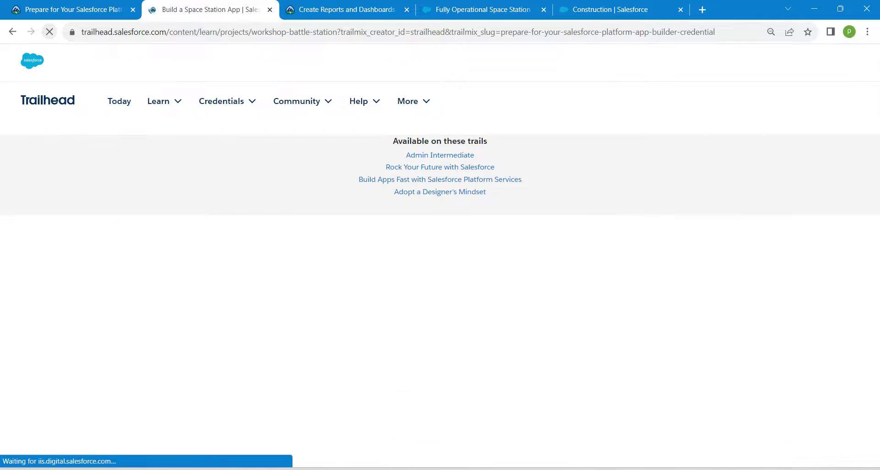